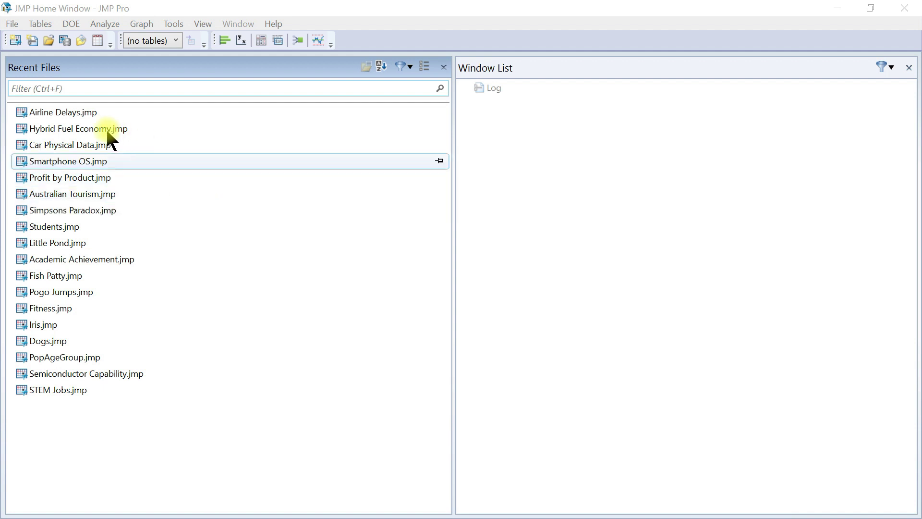
- Open the Airline Delays data table full-screen and start a new Graph Builder
double_click(54, 111)
click(558, 77)
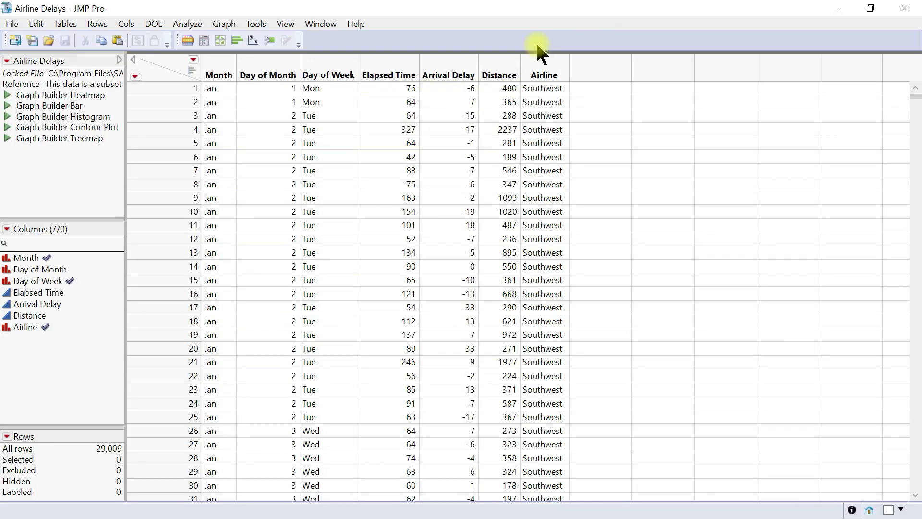
click(221, 21)
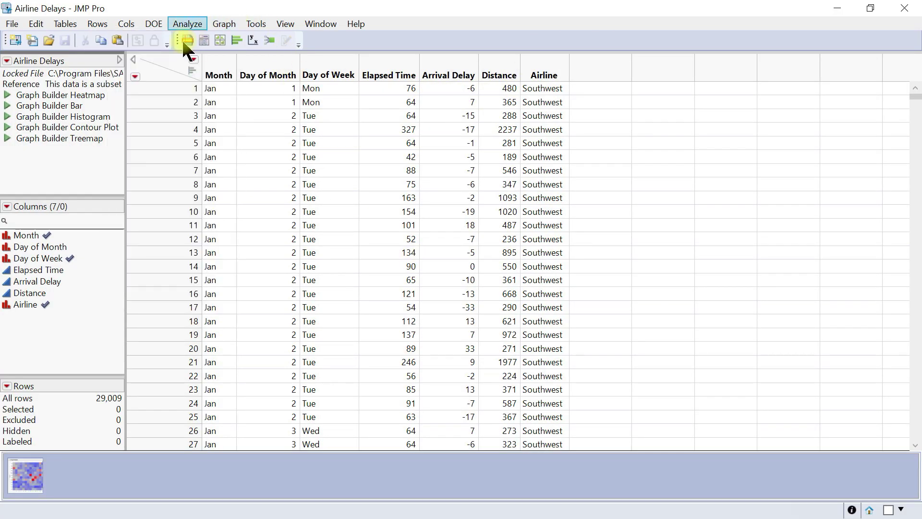
click(203, 40)
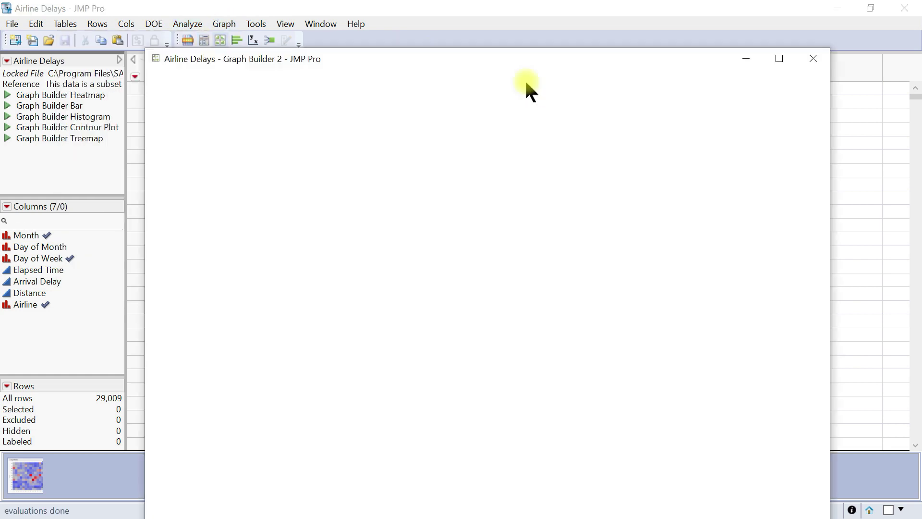
- Maximize Graph Builder, choose the Heatmap element and put Month on the Y axis
click(783, 61)
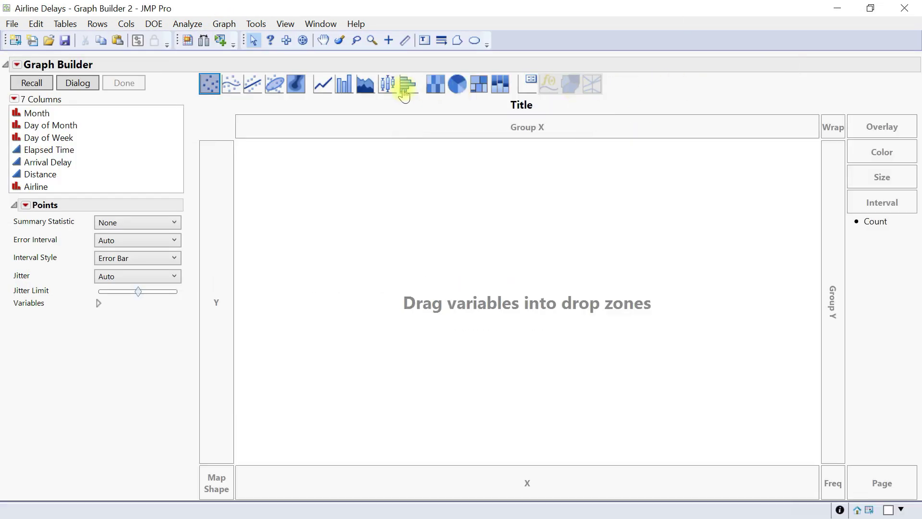
click(435, 84)
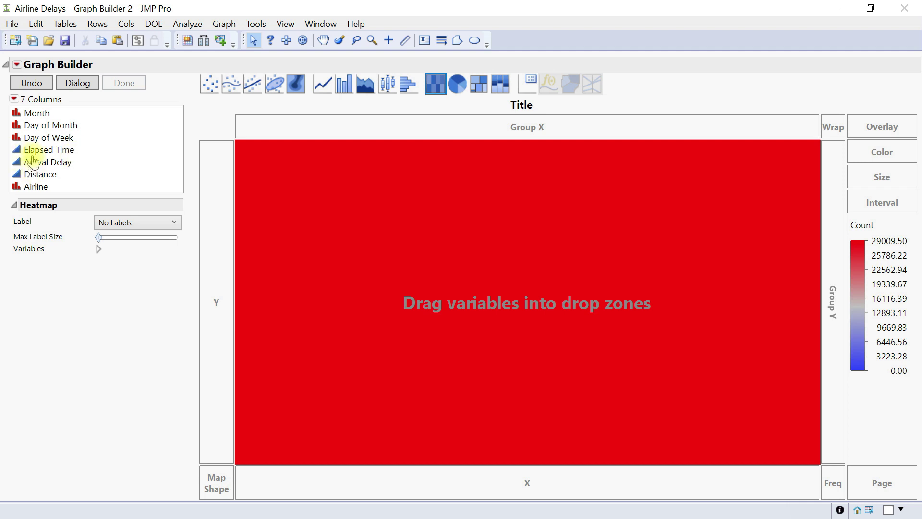
click(65, 114)
drag(66, 115, 231, 333)
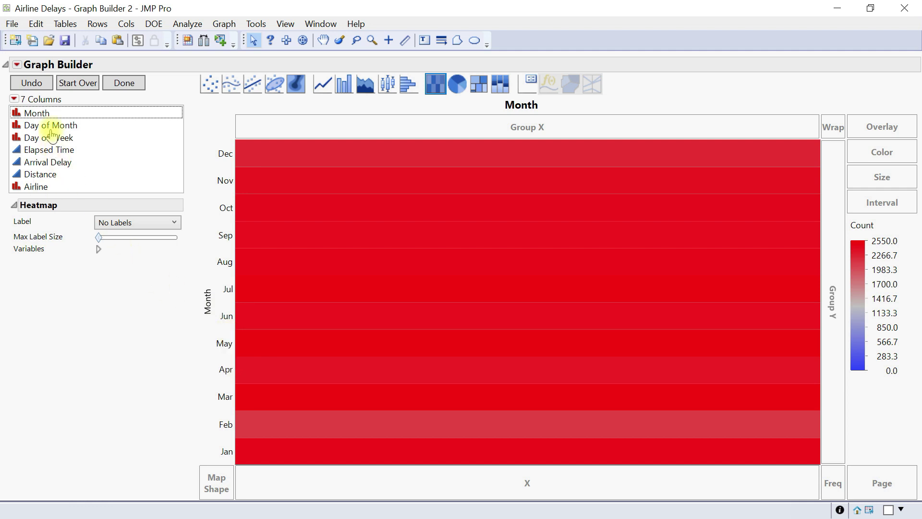
- Place Day of Month on the X axis and keep the heatmap cells on No Labels
drag(35, 125, 527, 478)
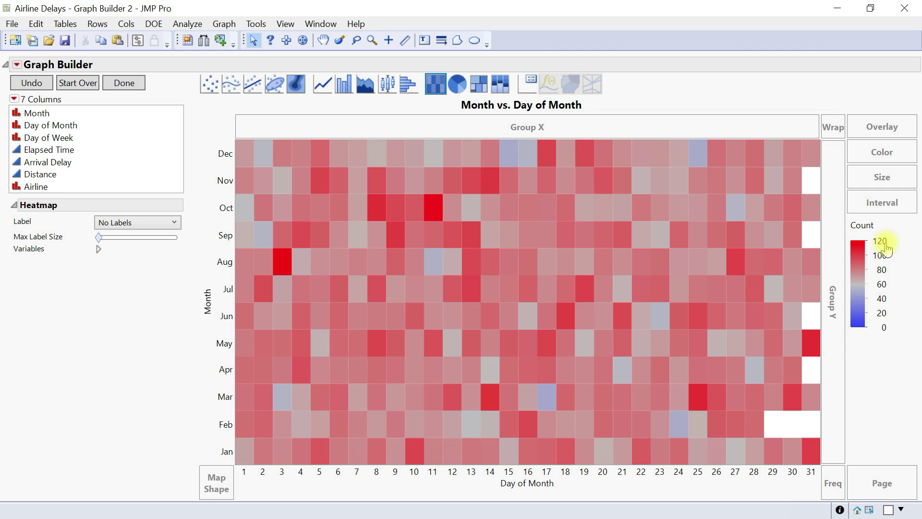
click(129, 224)
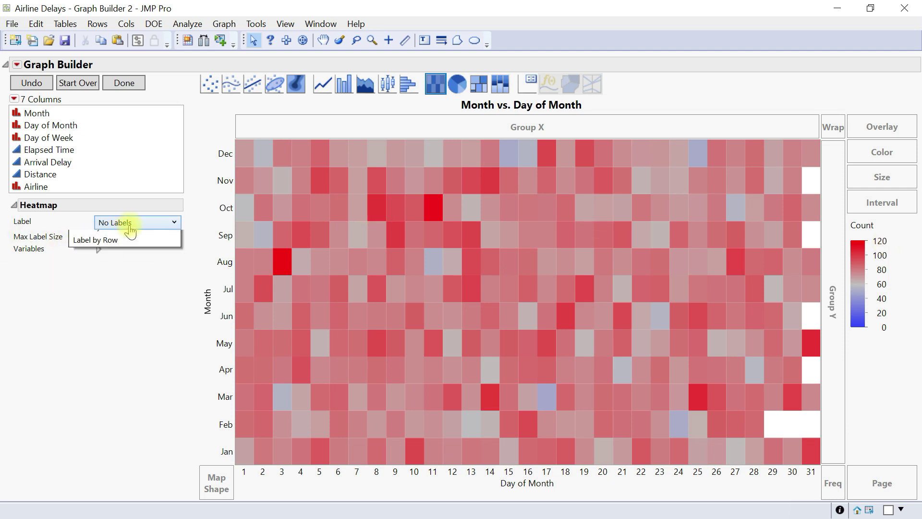
click(96, 237)
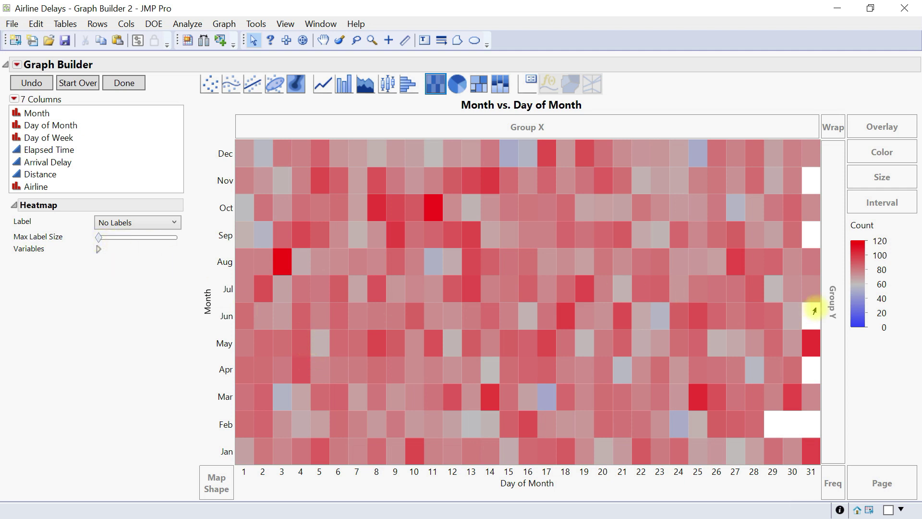
- Open the Count legend's gradient settings and slightly adjust its lightness range
right_click(860, 263)
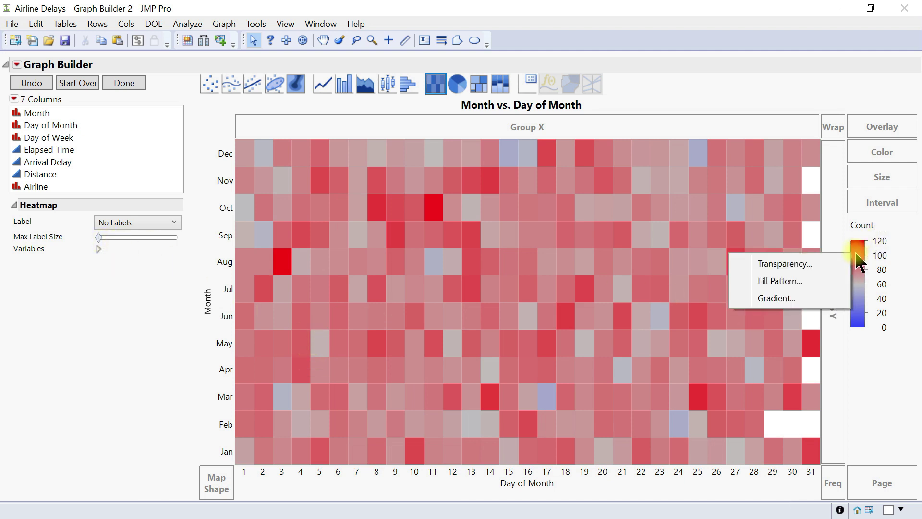
click(798, 299)
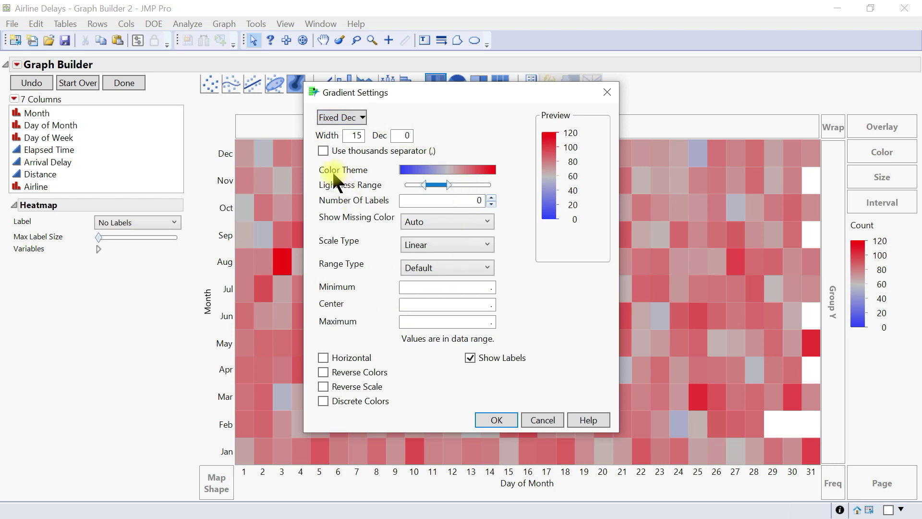
click(413, 170)
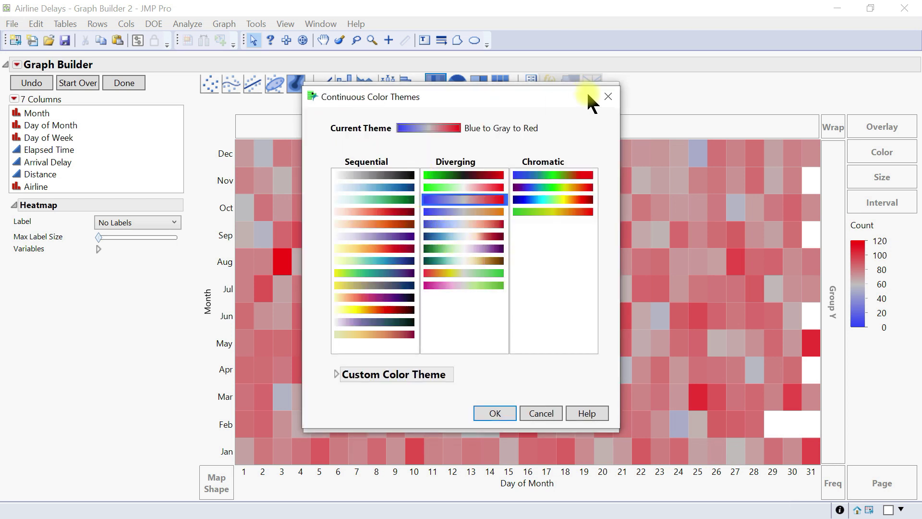
click(608, 96)
mouse_move(450, 191)
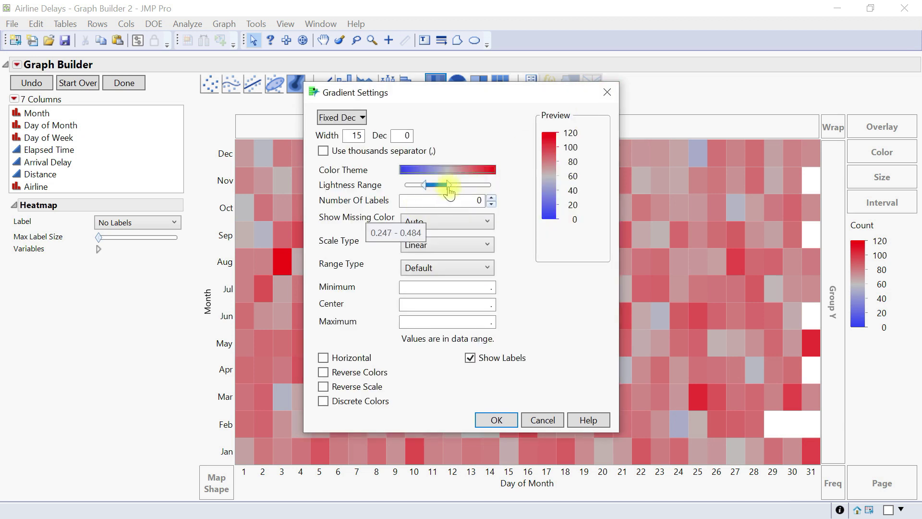
mouse_move(449, 191)
mouse_down()
mouse_move(425, 189)
mouse_move(454, 187)
mouse_up()
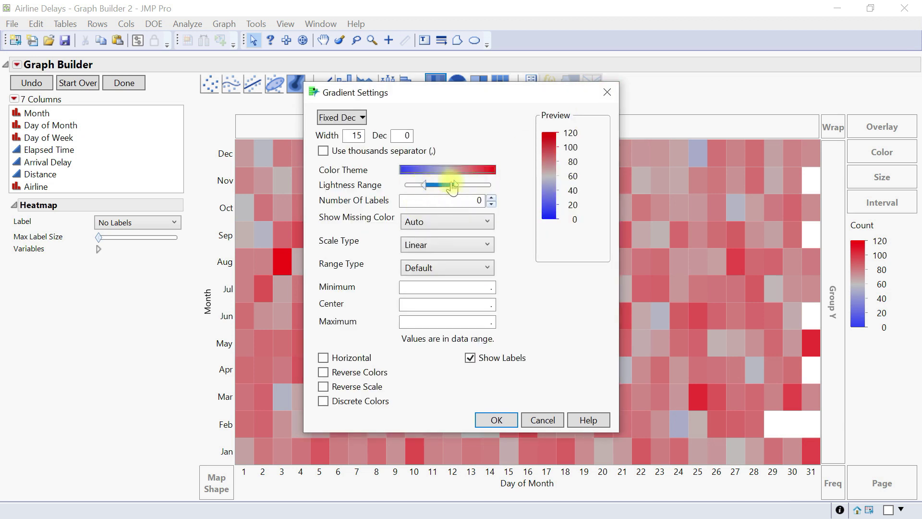
- Set the gradient's Number Of Labels to 3 (120, 60, 0) and apply it
click(491, 199)
click(491, 199)
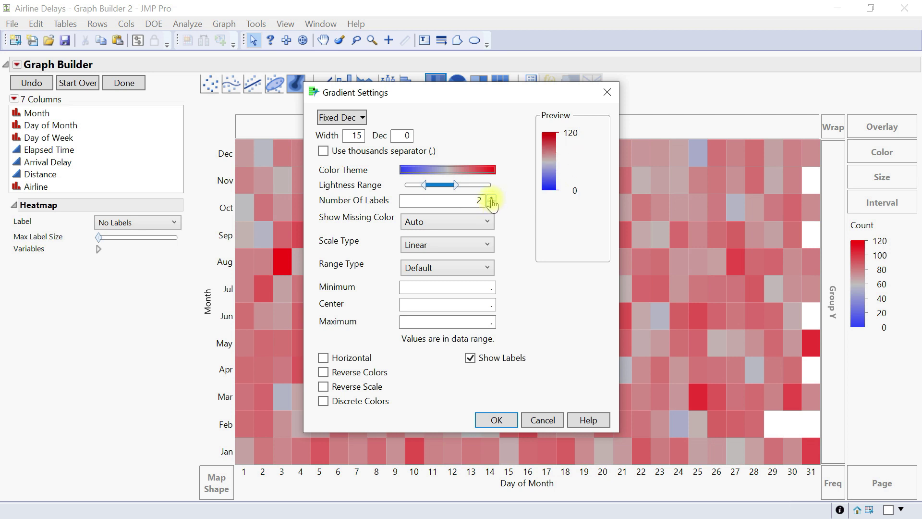
click(491, 198)
click(491, 199)
click(491, 199)
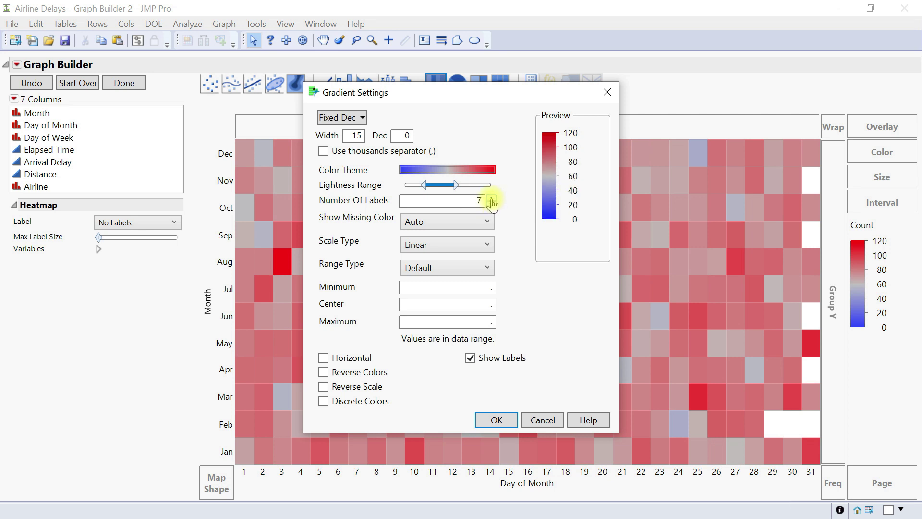
click(491, 199)
click(491, 199)
click(491, 206)
click(491, 206)
click(491, 205)
click(491, 206)
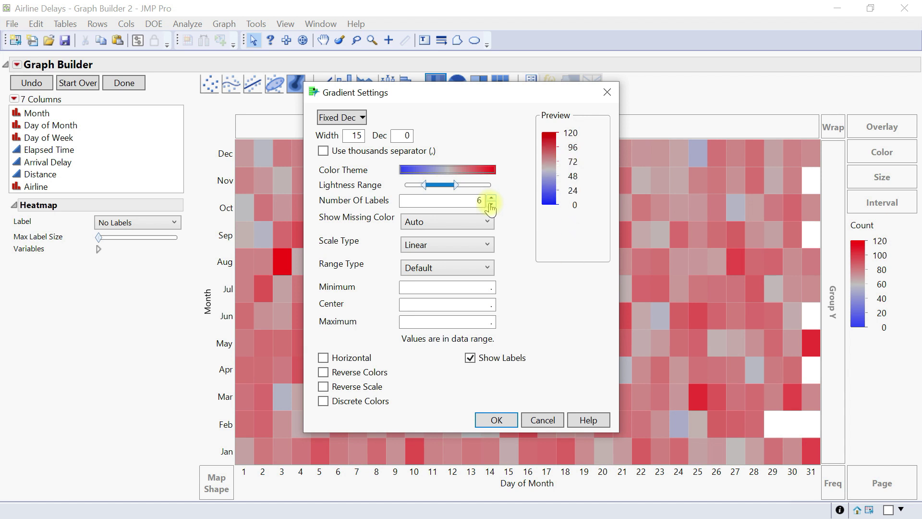
click(491, 205)
click(491, 206)
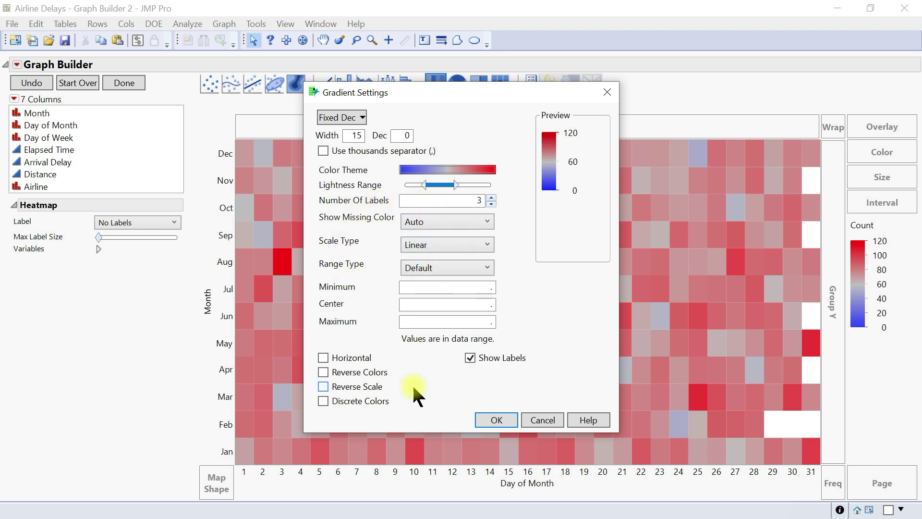
click(497, 420)
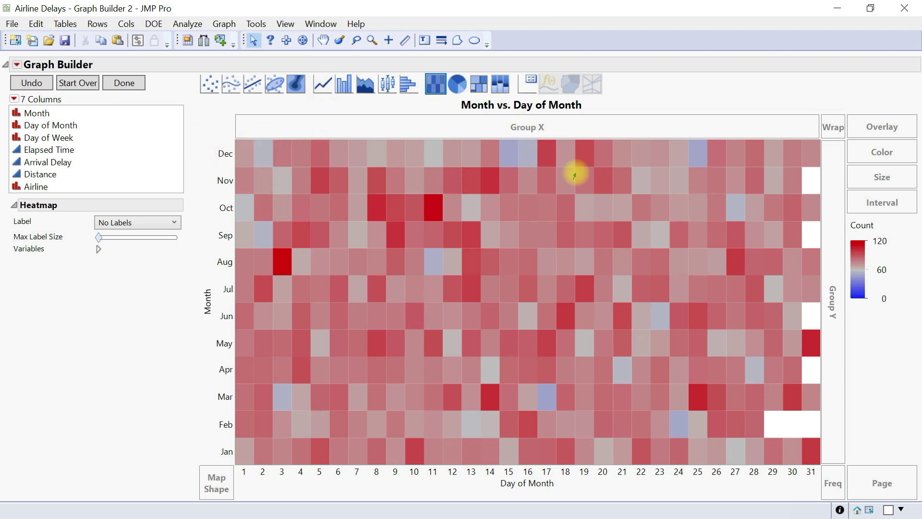
right_click(406, 214)
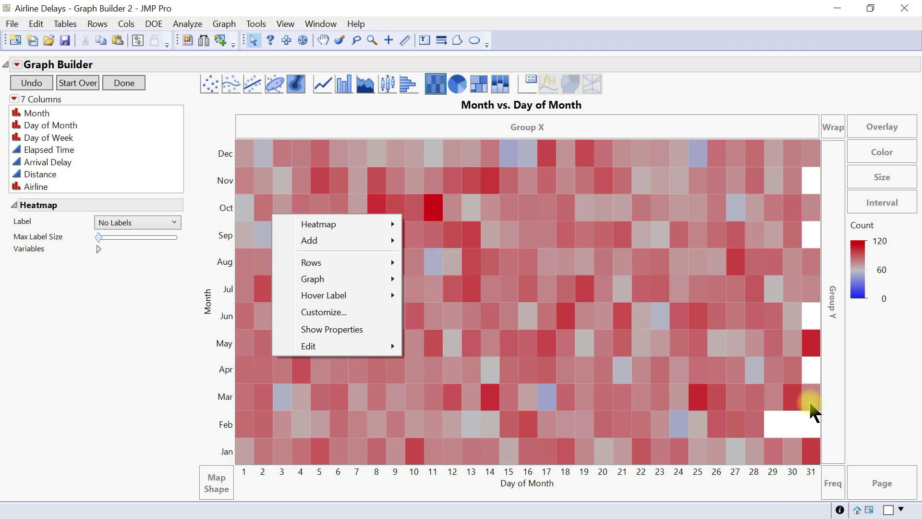
click(867, 364)
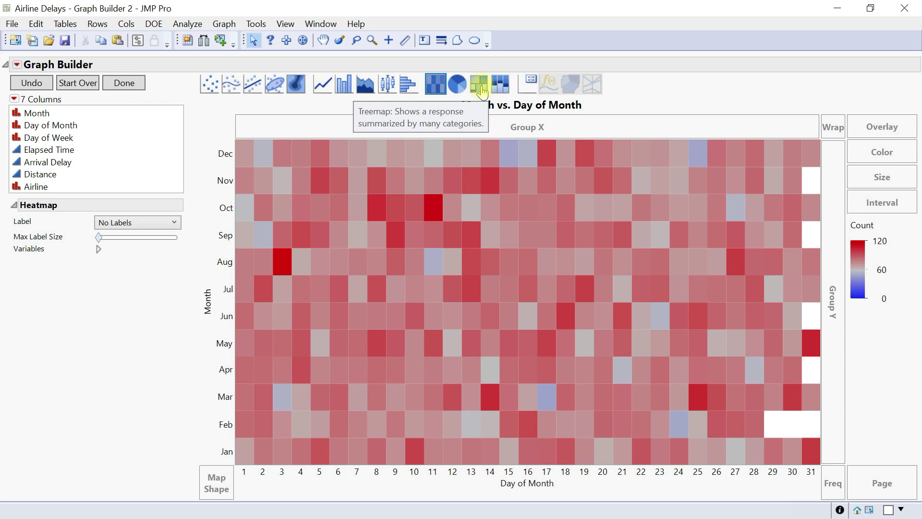
click(480, 87)
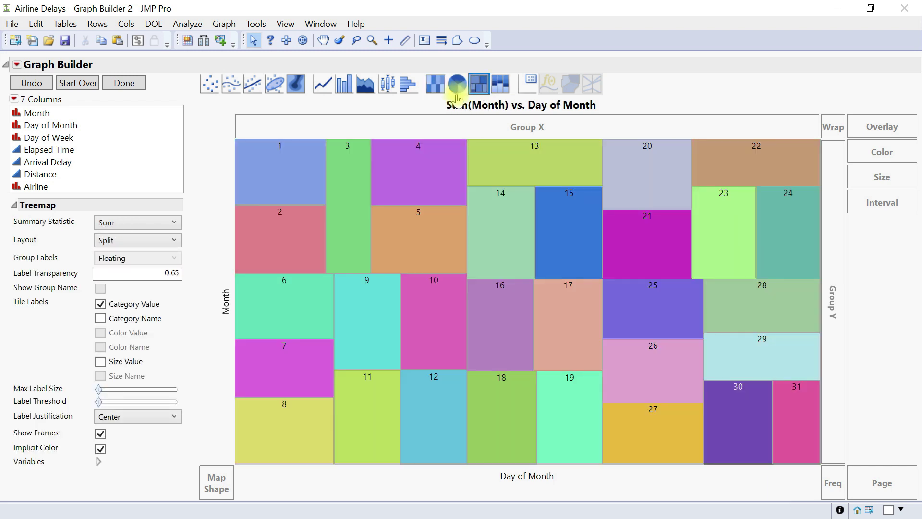
- Switch the graph to a treemap and select the rows of tiles 1, 2, 6 and 3
click(433, 96)
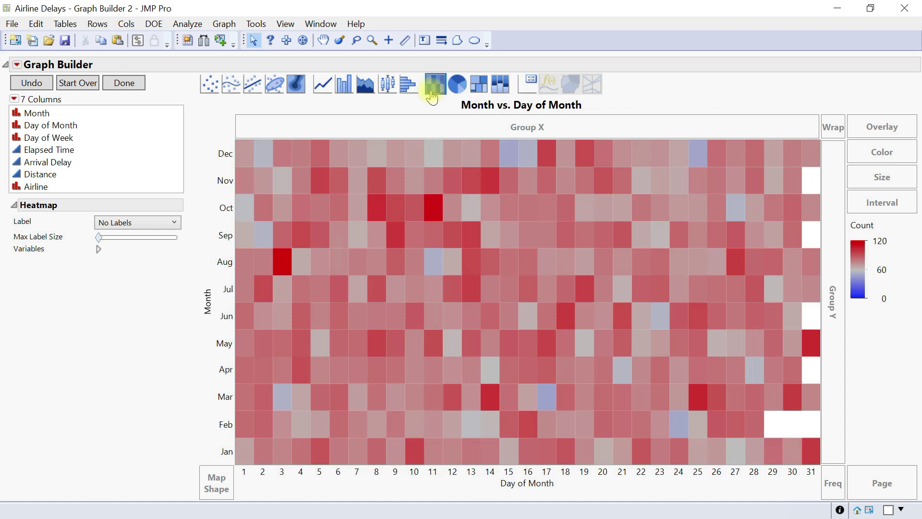
click(481, 87)
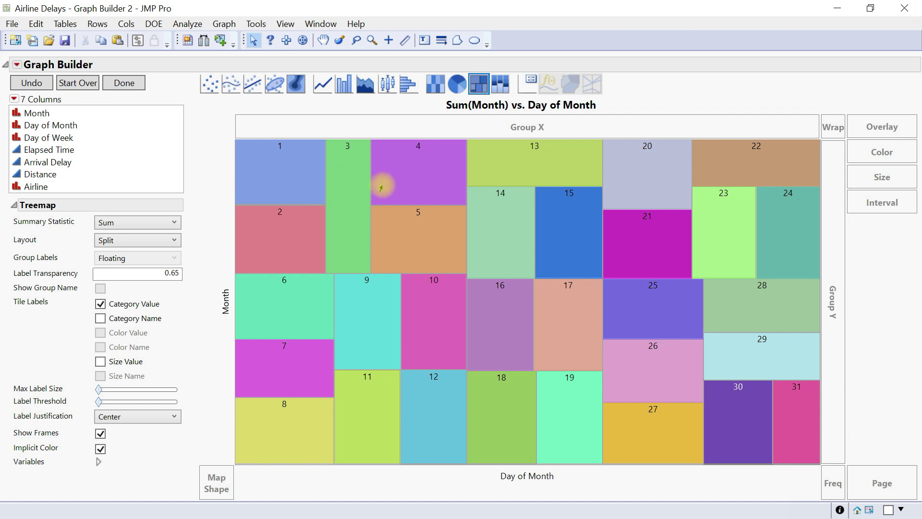
click(308, 184)
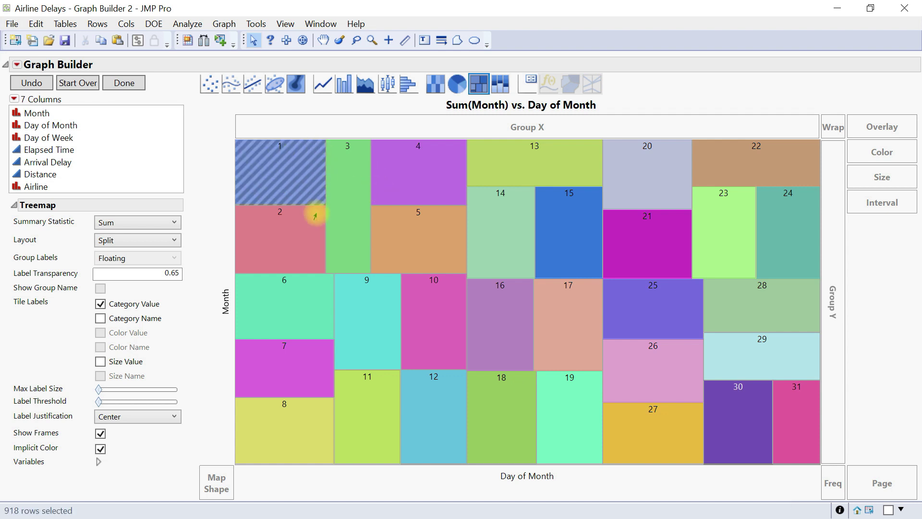
click(315, 240)
click(317, 317)
click(353, 257)
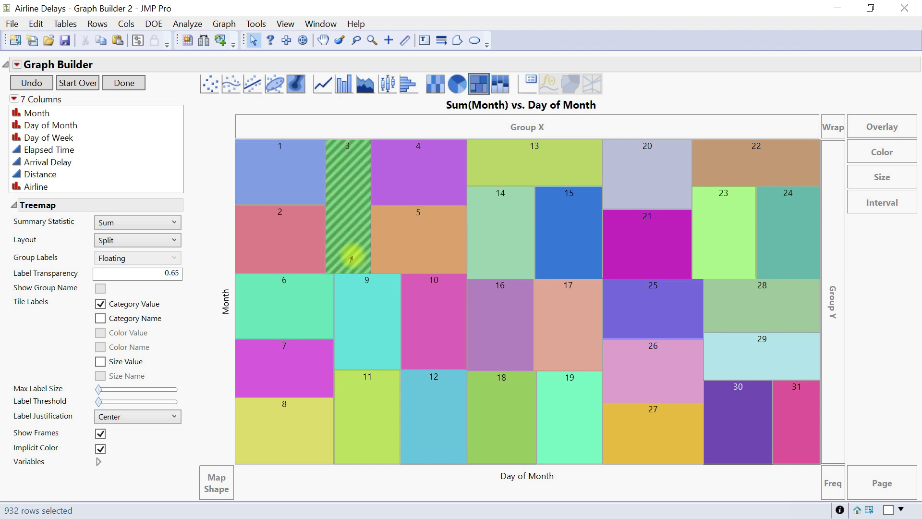
- Select the rows of treemap tiles 4, 5, 13, 14 and 15
click(406, 193)
click(410, 259)
click(488, 173)
click(500, 227)
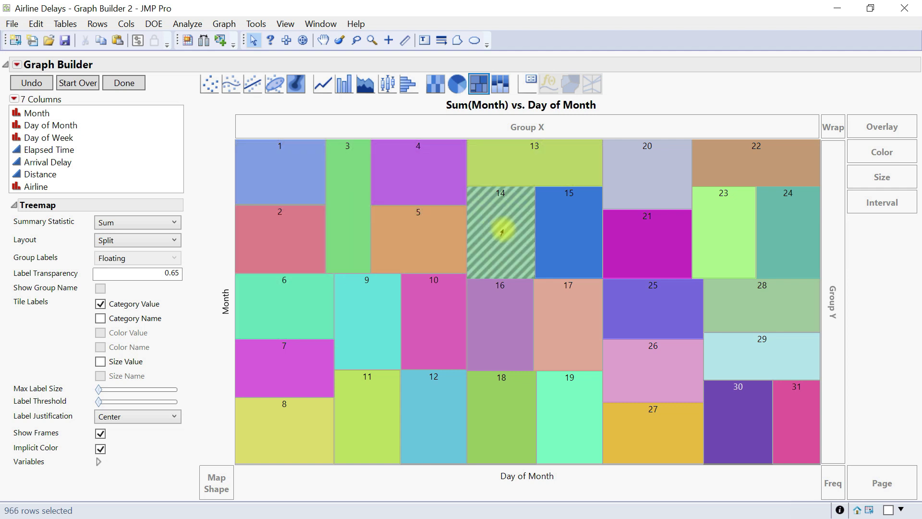
click(577, 234)
mouse_move(577, 234)
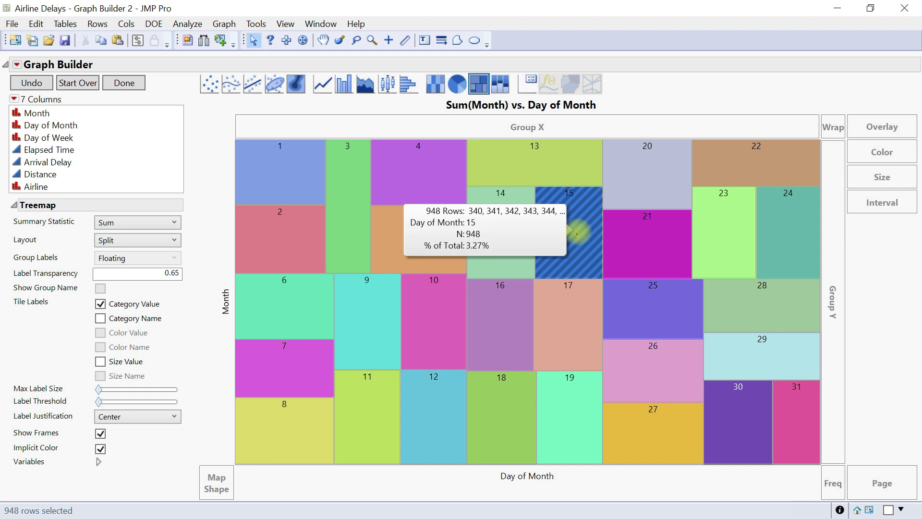
- Try Std Err and Mean, then set the treemap's Summary Statistic to N
click(152, 227)
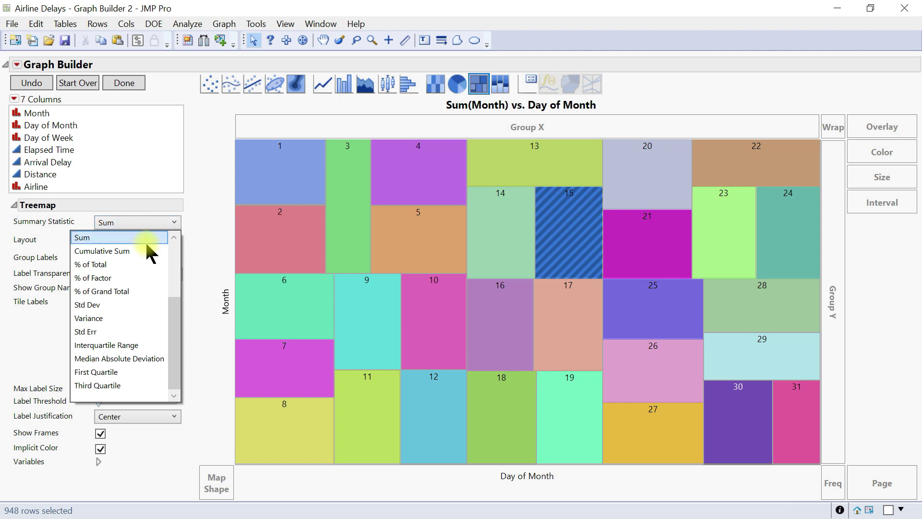
click(102, 331)
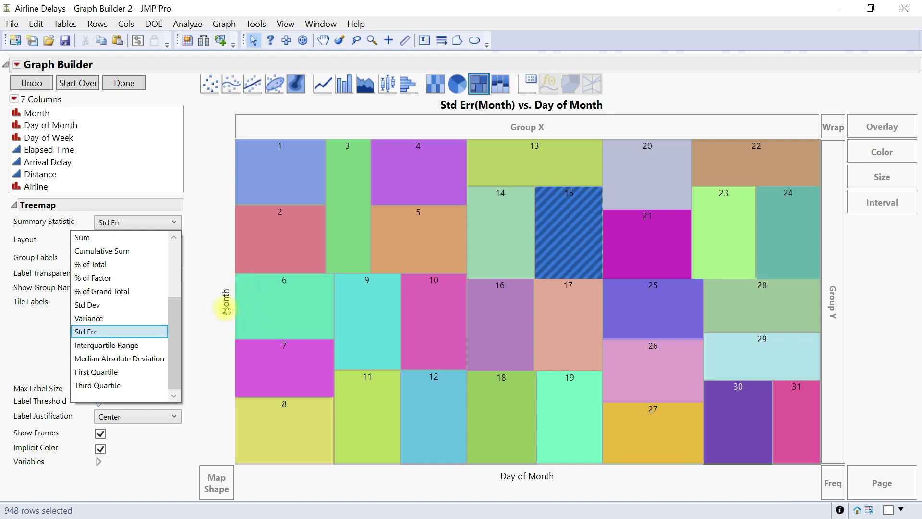
scroll(129, 267, up, 3)
click(131, 251)
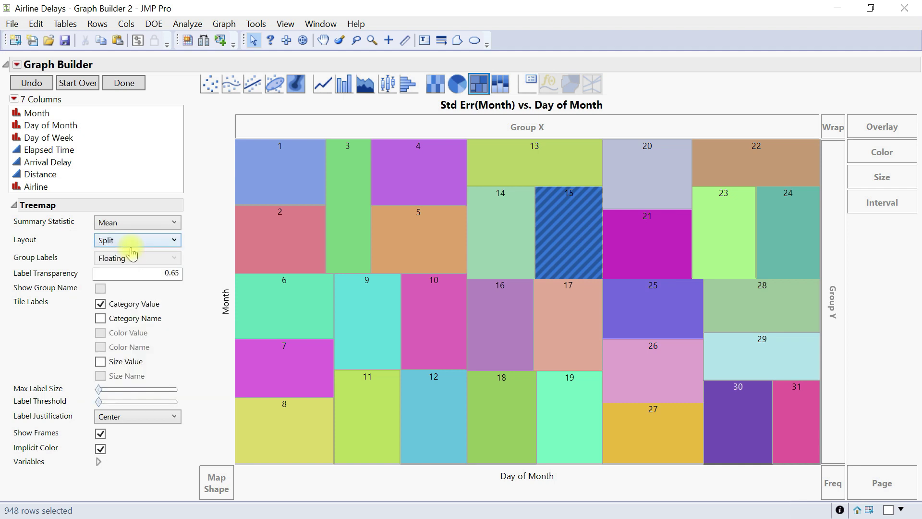
click(136, 227)
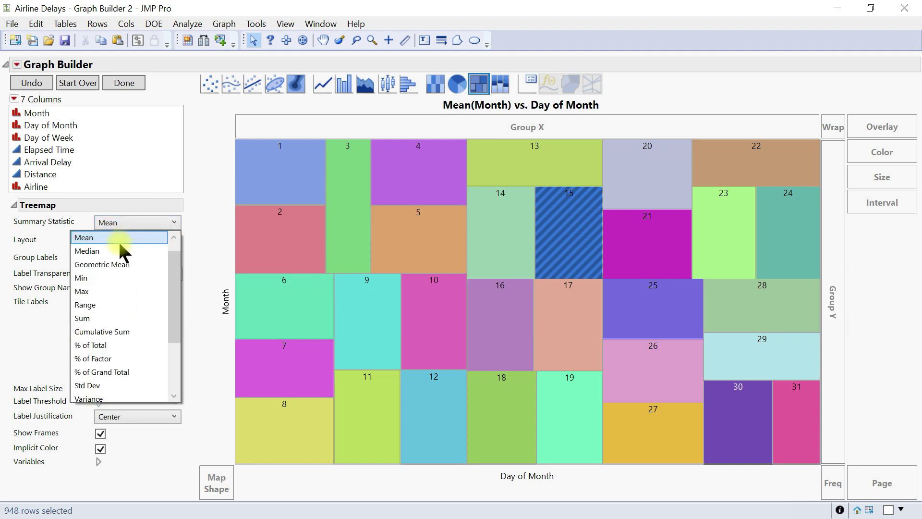
scroll(120, 240, up, 1)
click(120, 236)
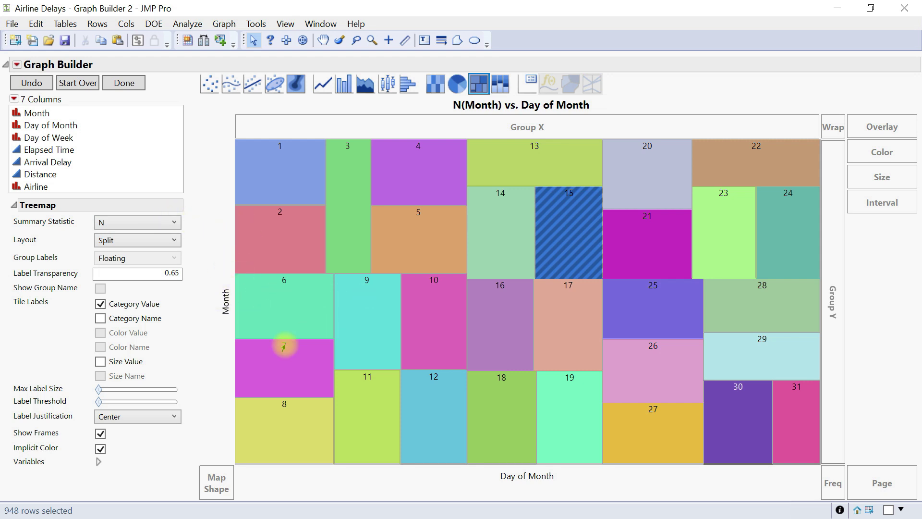
click(161, 246)
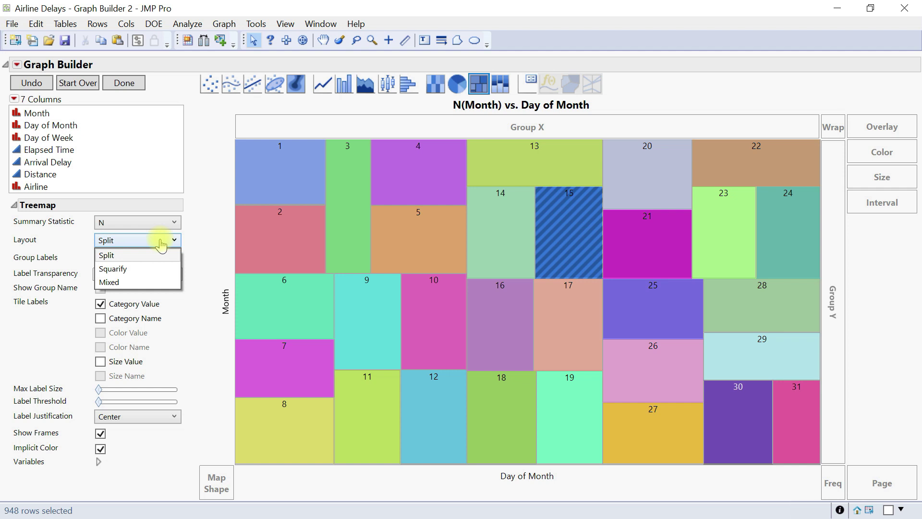
click(140, 267)
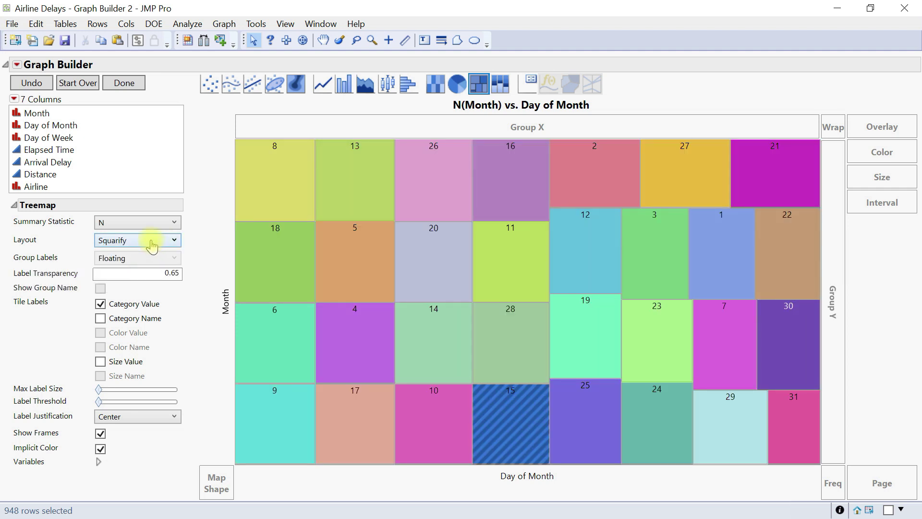
click(152, 246)
click(138, 280)
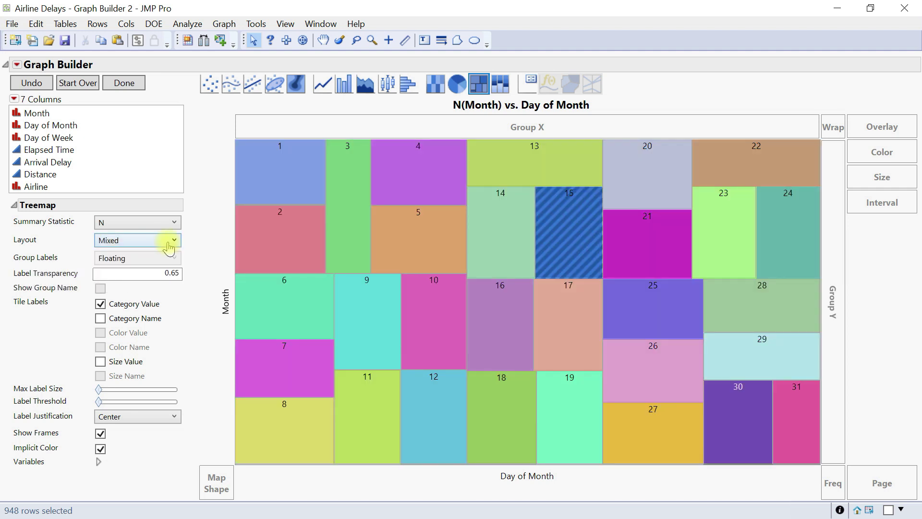
click(168, 243)
click(154, 250)
click(155, 239)
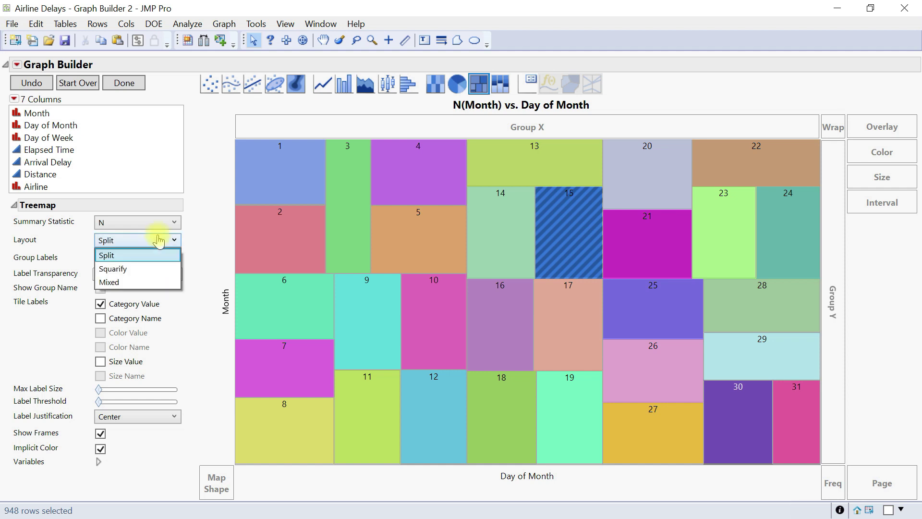
click(128, 269)
click(142, 241)
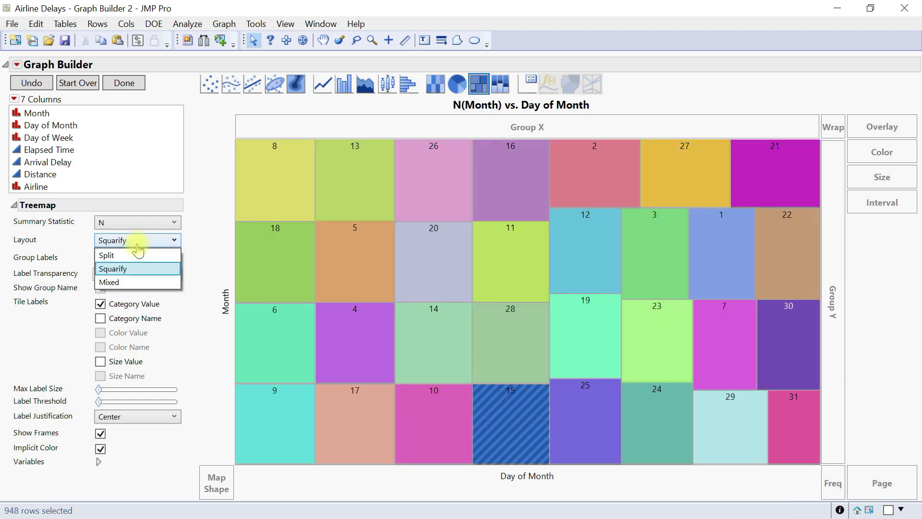
click(131, 256)
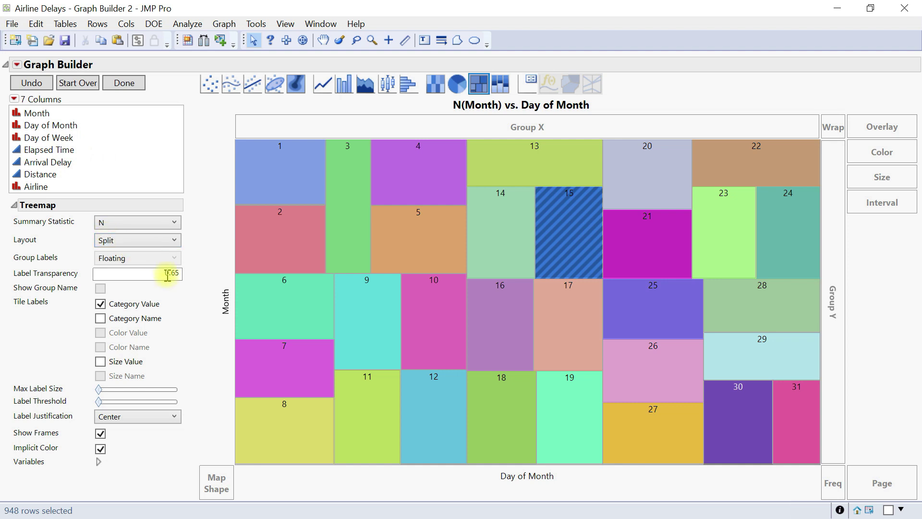
- Toggle the Tile Labels options, keeping only the day numbers shown on each tile
click(100, 303)
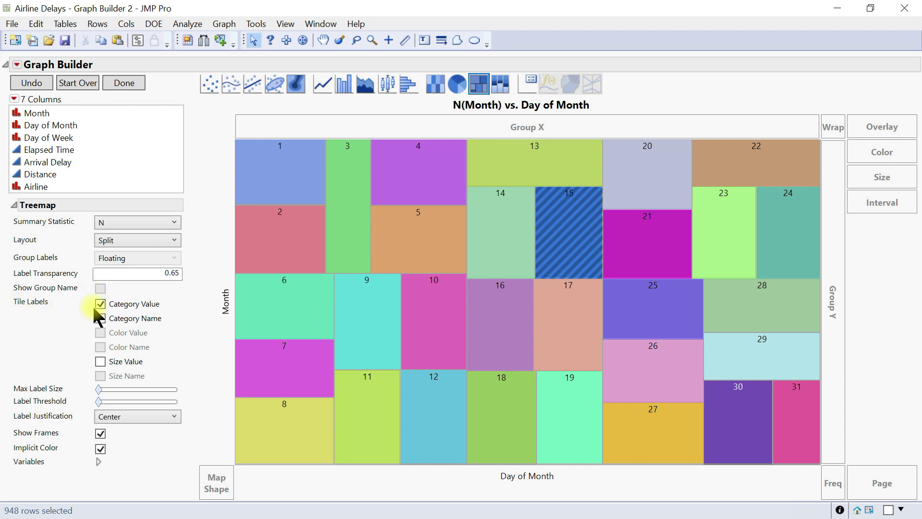
click(139, 305)
click(133, 304)
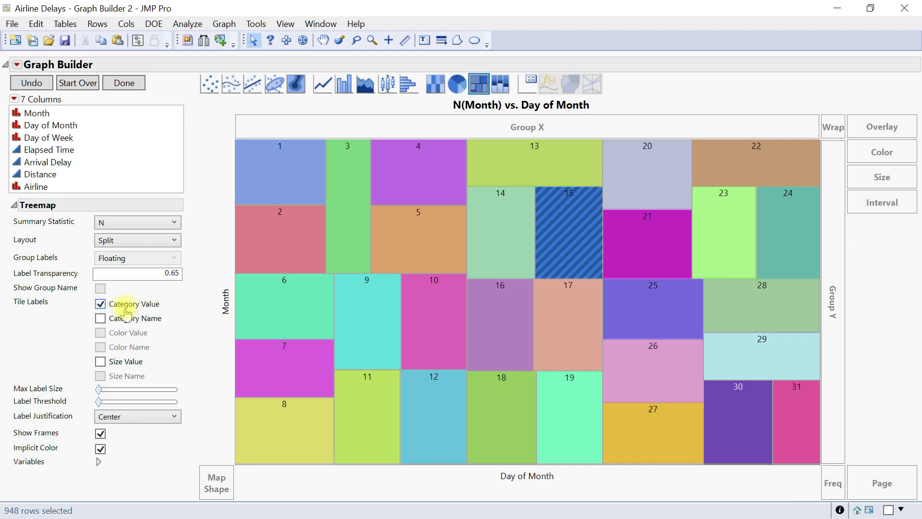
click(123, 325)
click(124, 322)
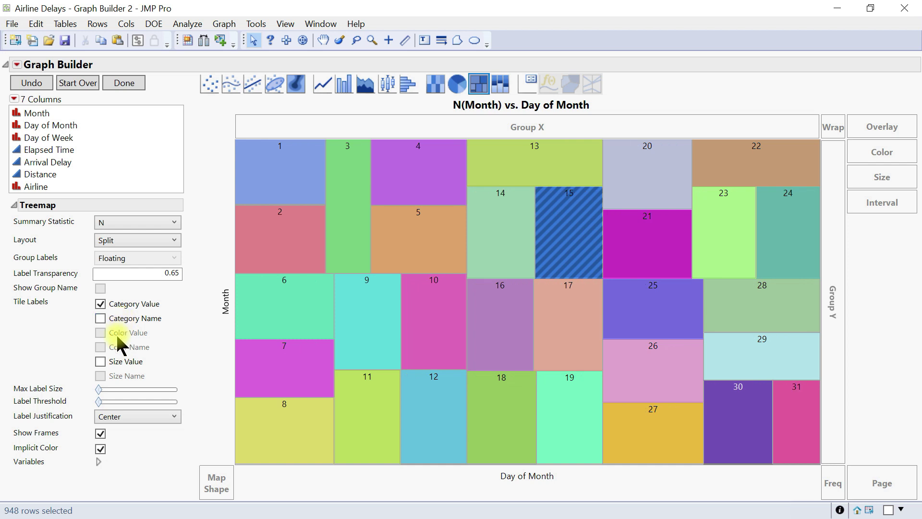
click(118, 365)
click(118, 367)
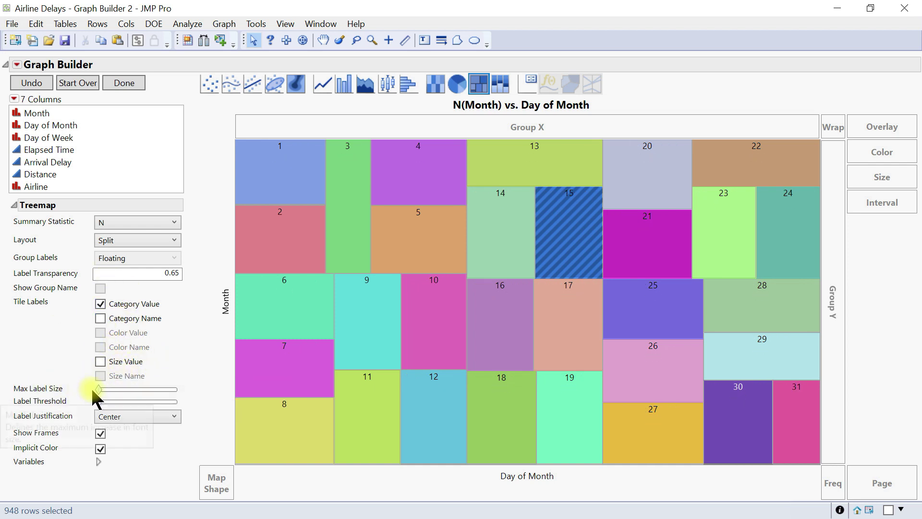
- Enlarge the tile labels, set Label Justification to Left, and keep frames and per-tile colours
drag(98, 389, 111, 389)
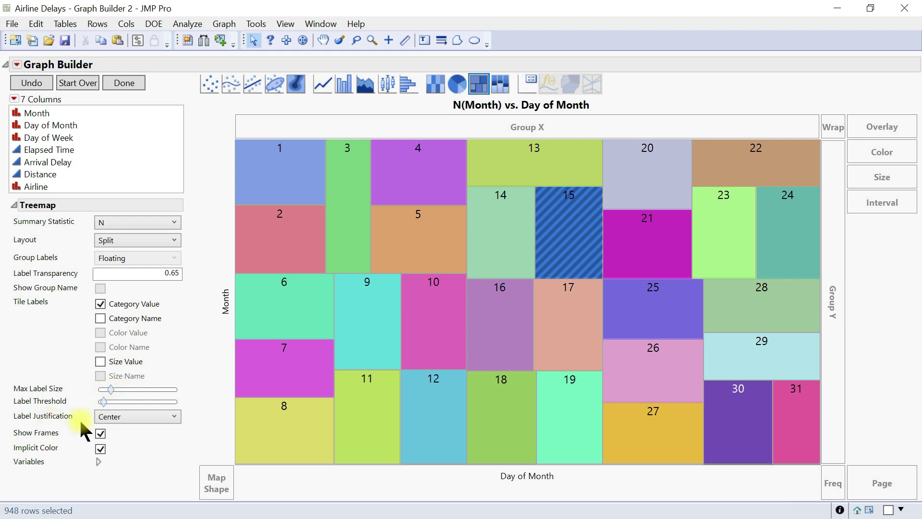
click(144, 416)
click(143, 442)
click(139, 416)
click(135, 429)
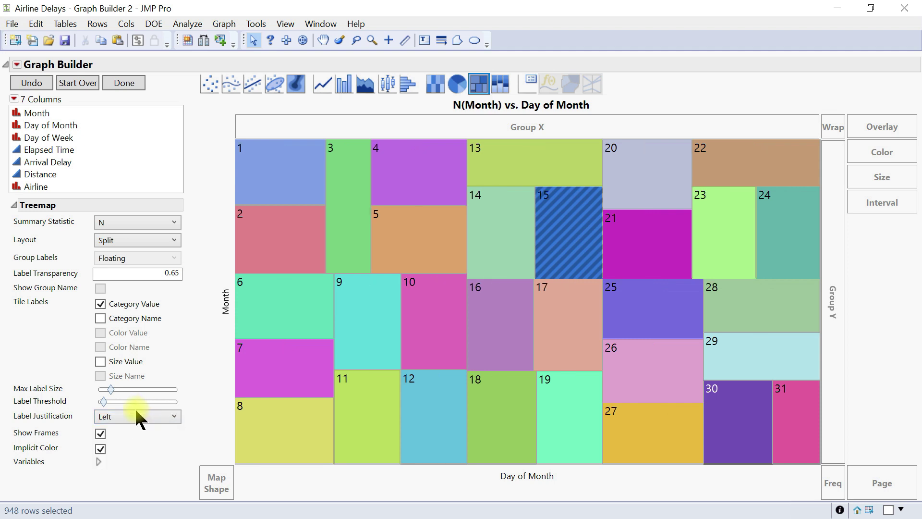
click(101, 434)
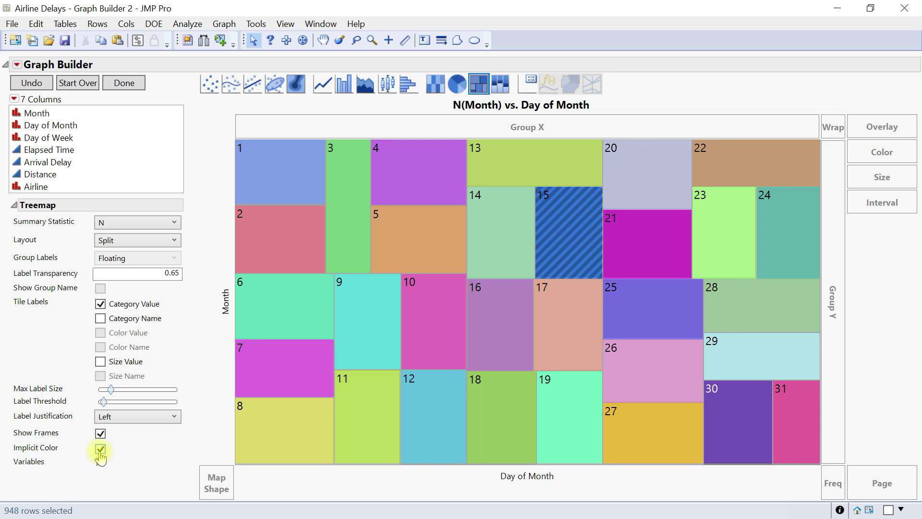
click(100, 451)
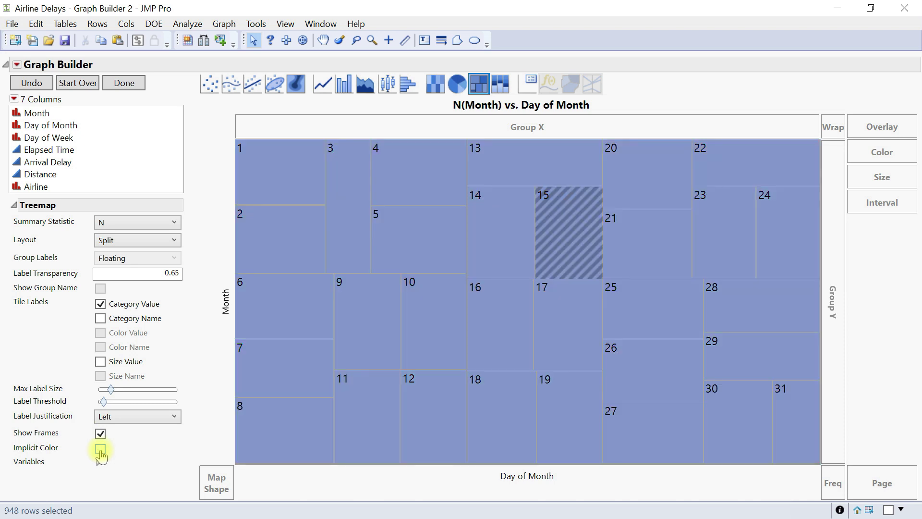
click(100, 450)
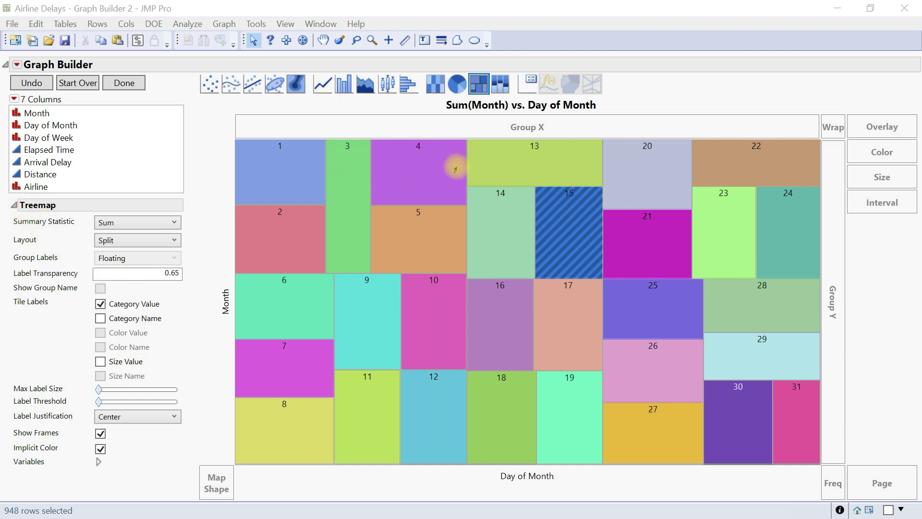
- Switch the treemap to a mosaic plot stacking each day's monthly shares
click(499, 91)
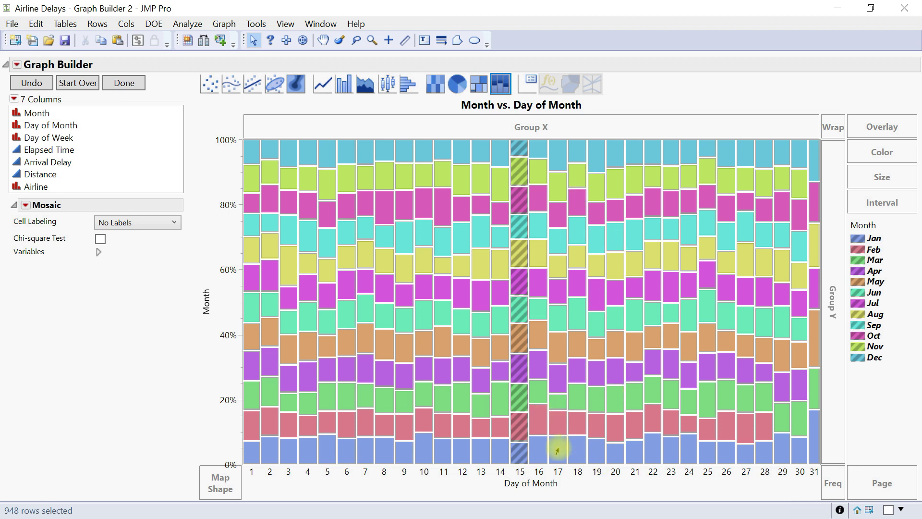
mouse_move(489, 447)
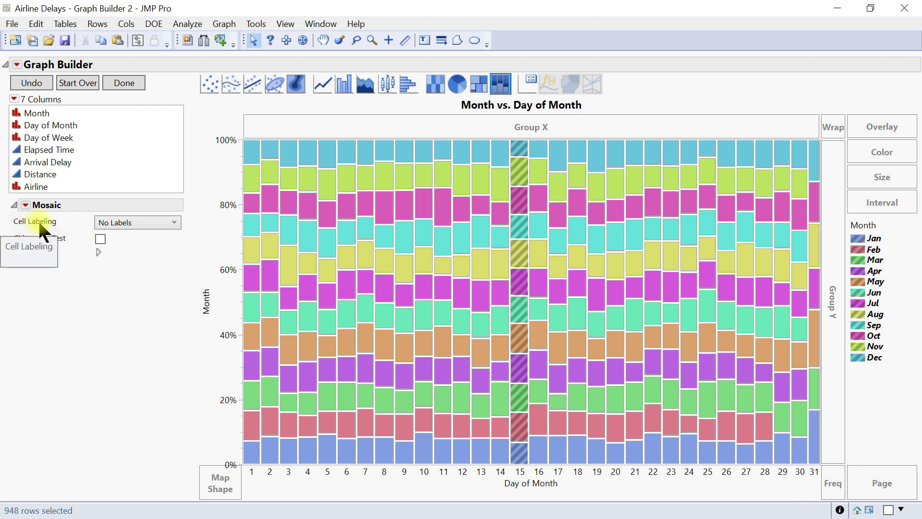
- Label the mosaic cells by percent, then by count
click(111, 223)
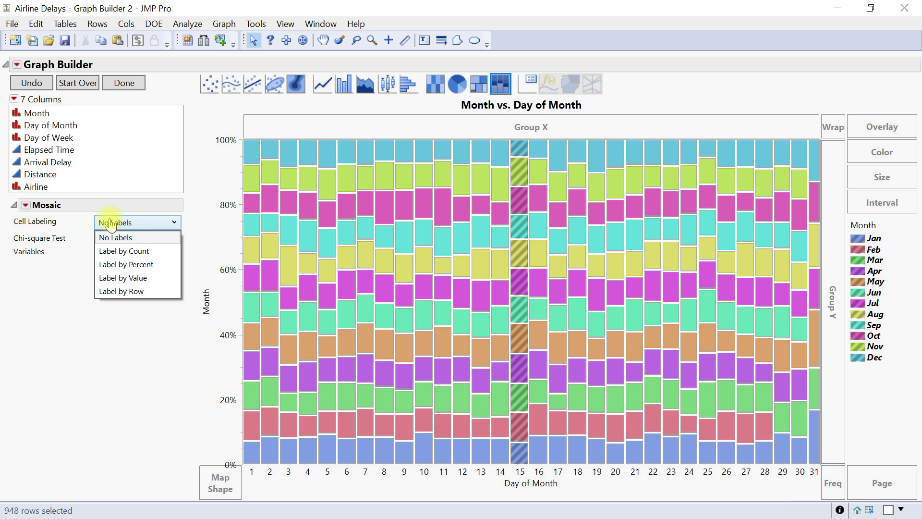
click(146, 265)
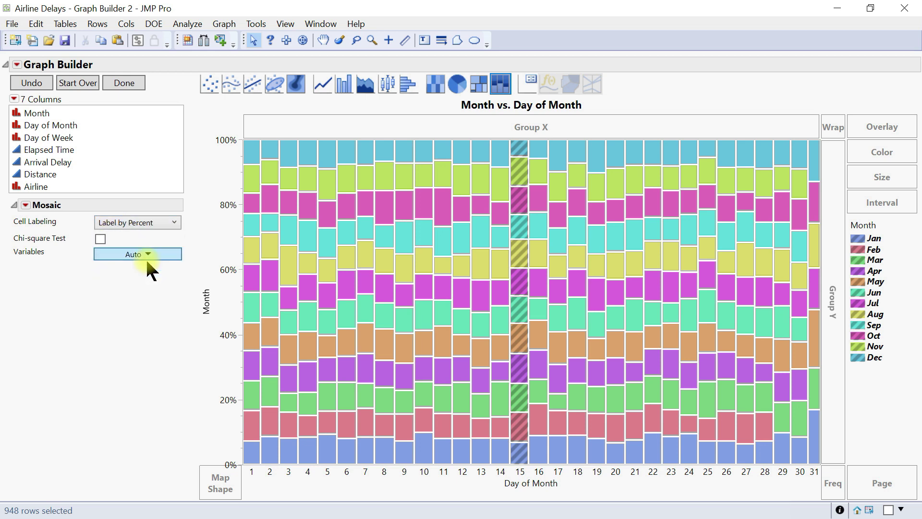
click(142, 222)
click(127, 250)
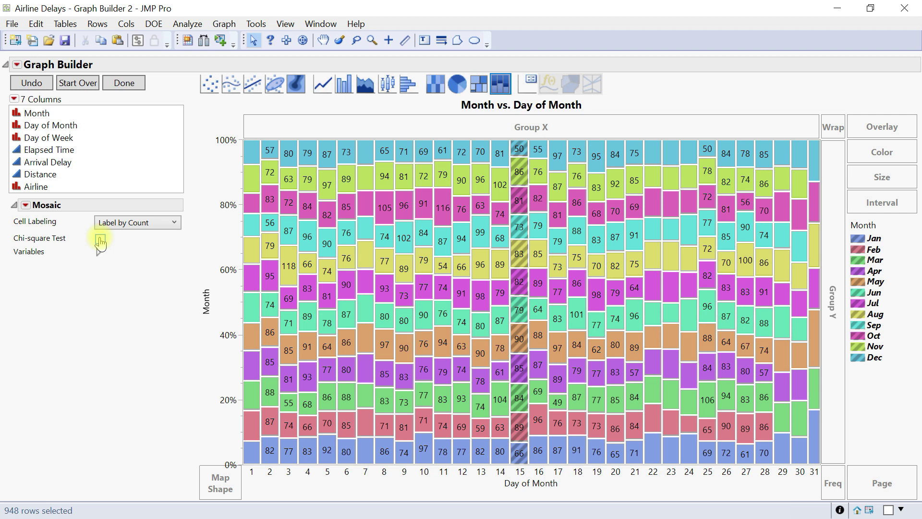
- Add the Chi-square Test (X²(330)=1059.41) and set Cell Labeling back to No Labels
click(100, 239)
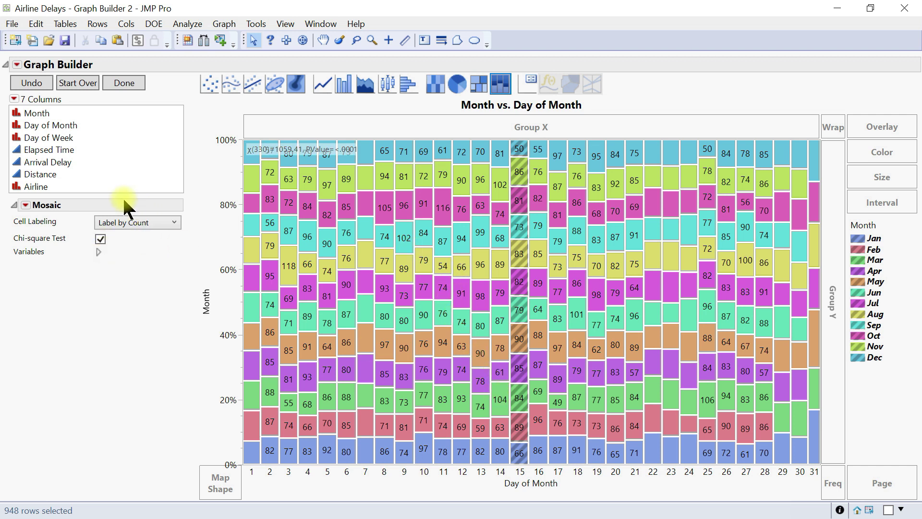
click(153, 223)
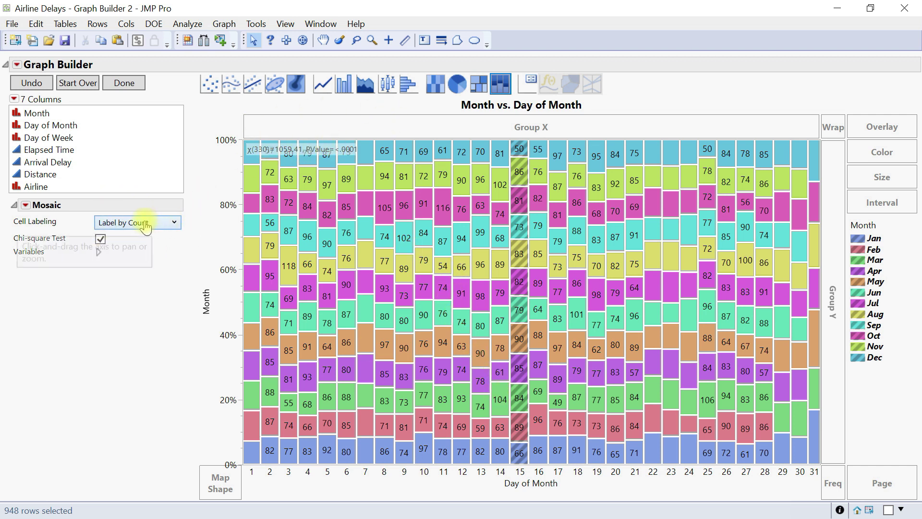
click(138, 239)
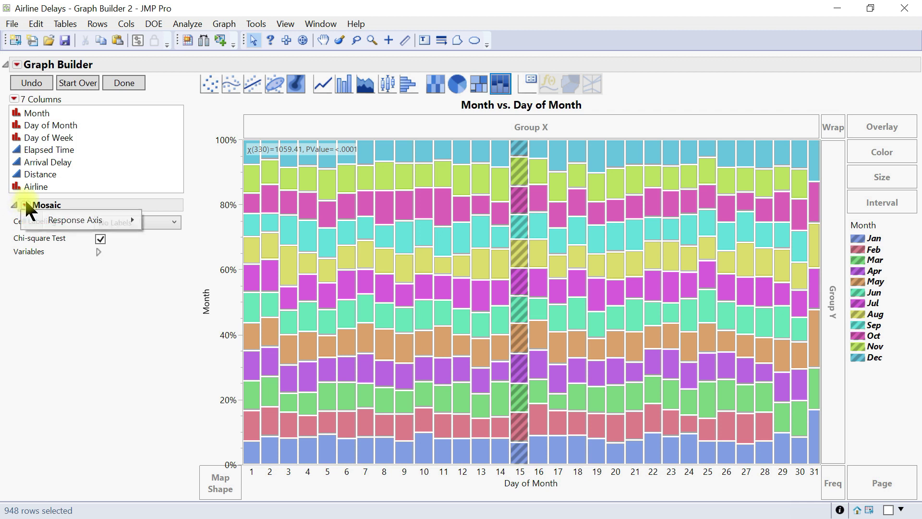
- Colour the months with the Green to Purple theme, then switch to treemap and back to heatmap
right_click(860, 255)
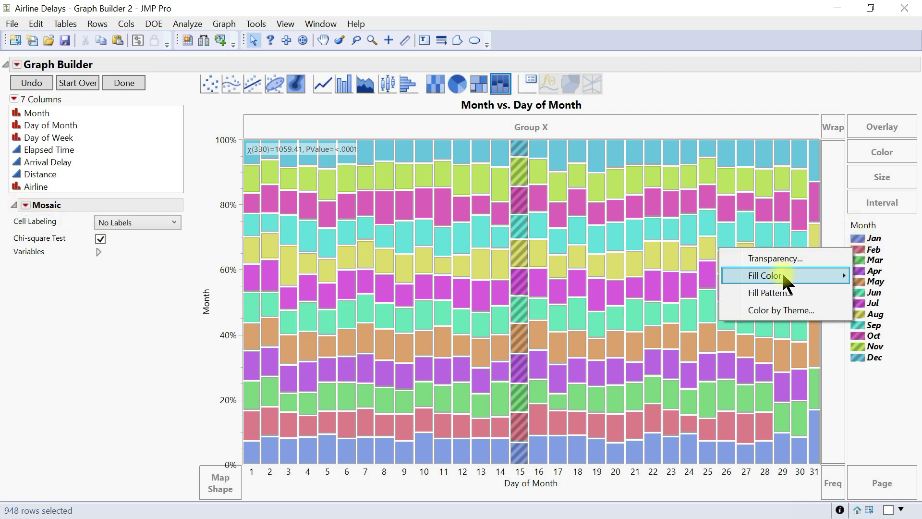
click(872, 288)
right_click(871, 292)
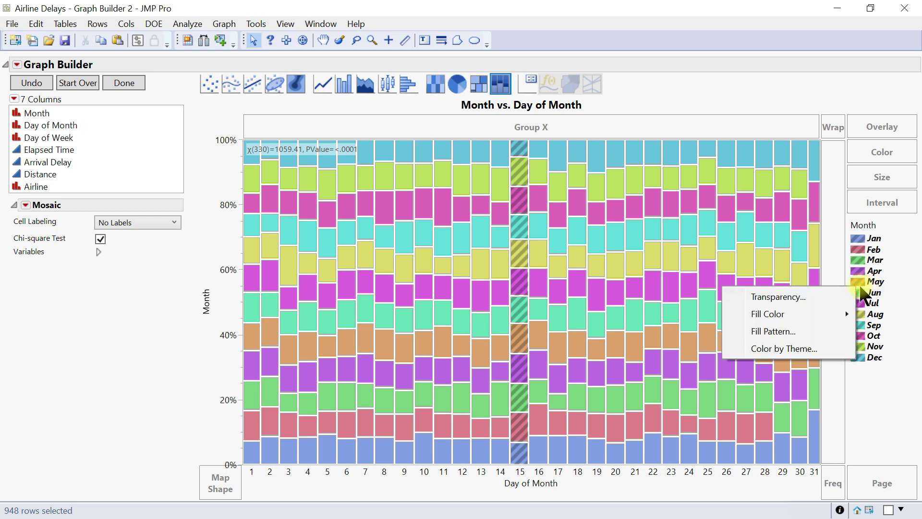
click(791, 342)
click(427, 248)
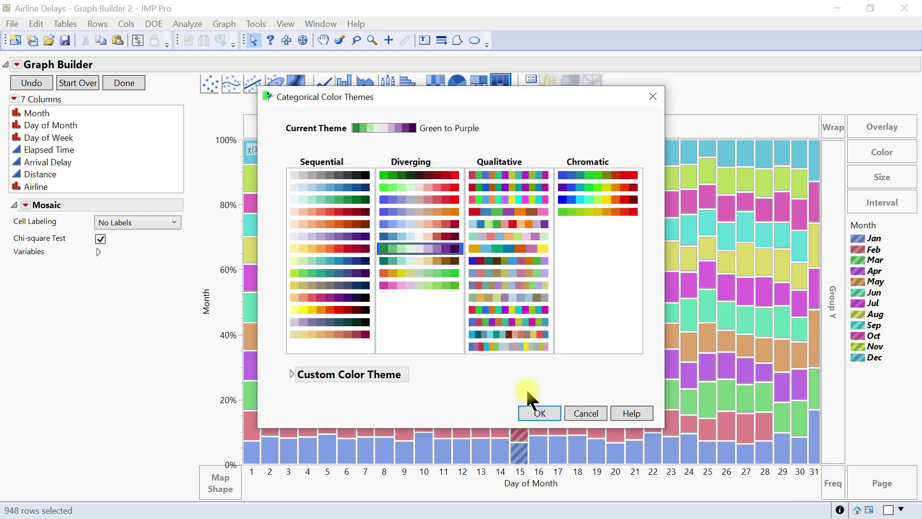
click(549, 409)
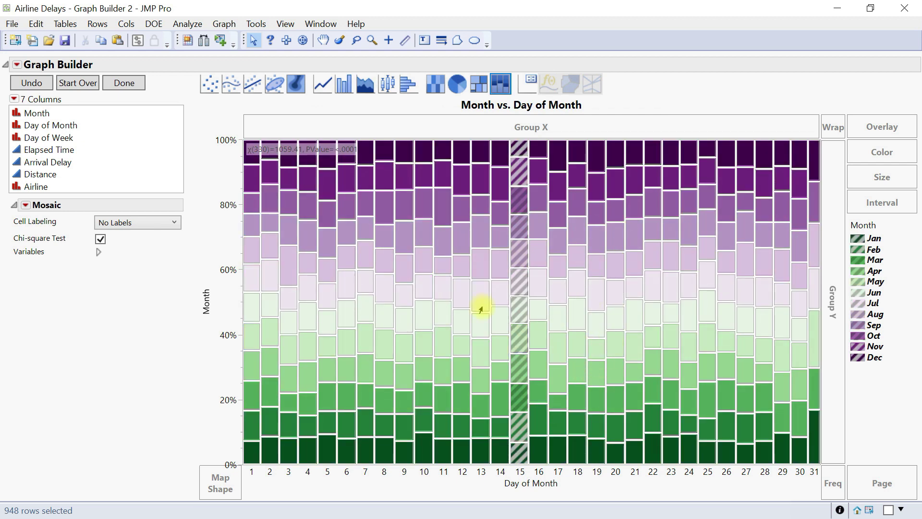
click(479, 83)
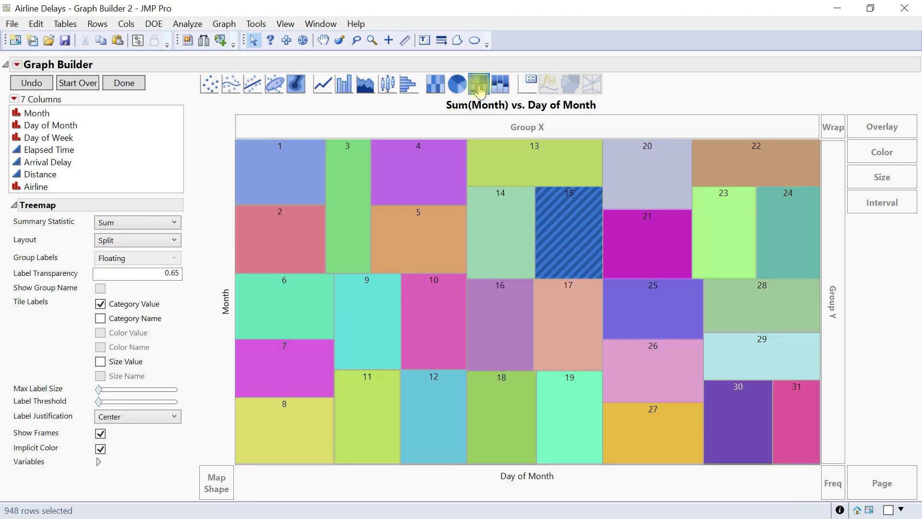
click(443, 83)
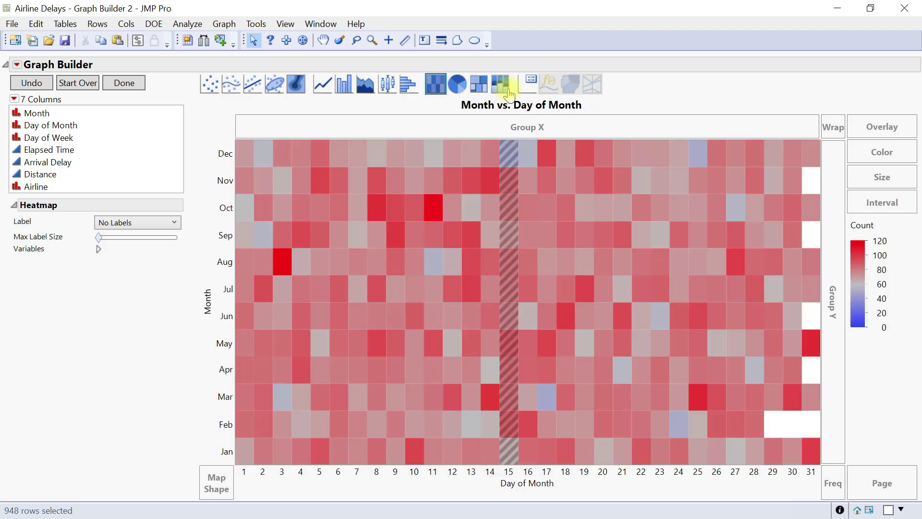